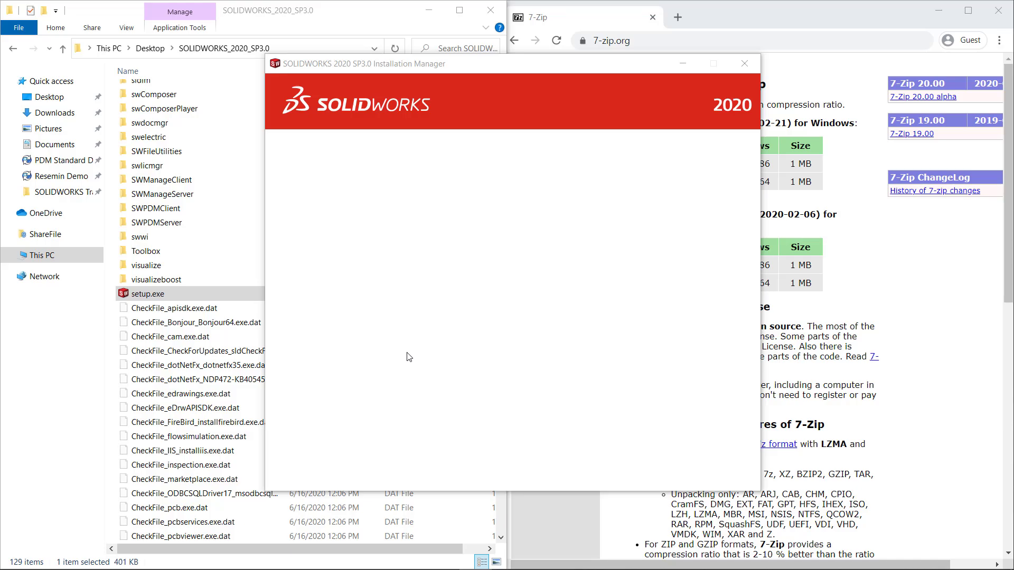
- Exit the blank Installation Manager and return to the Desktop folder
left_click(752, 65)
left_click(580, 362)
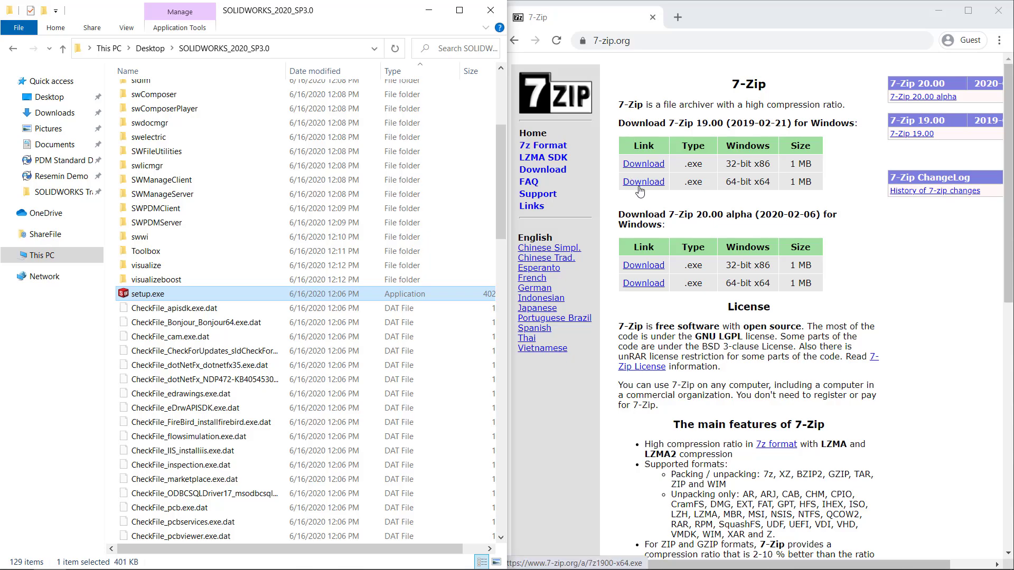
left_click(150, 48)
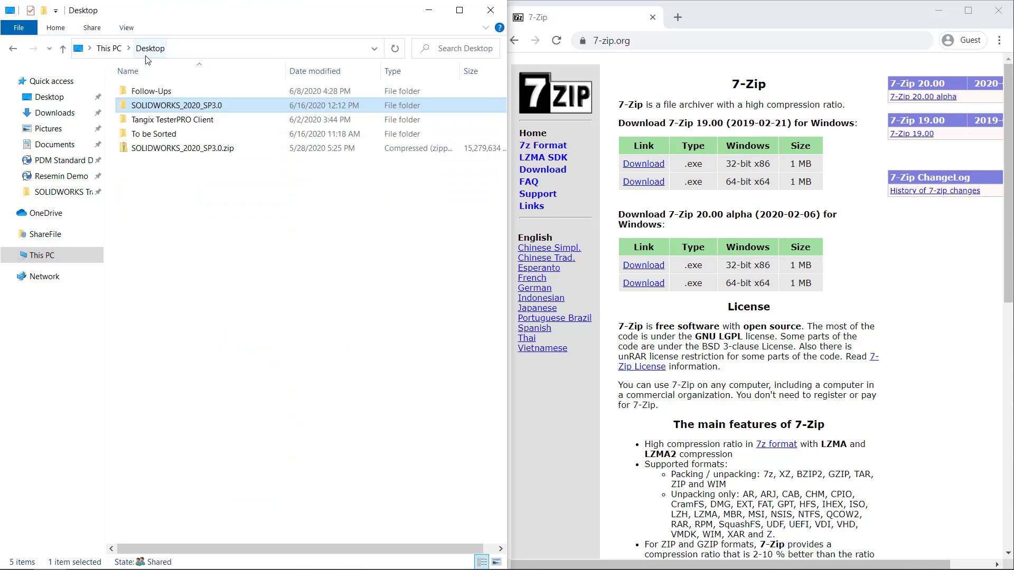
- Bring up the SOLIDWORKS_2020_SP3.0.zip context menu, then dismiss it without extracting
right_click(153, 148)
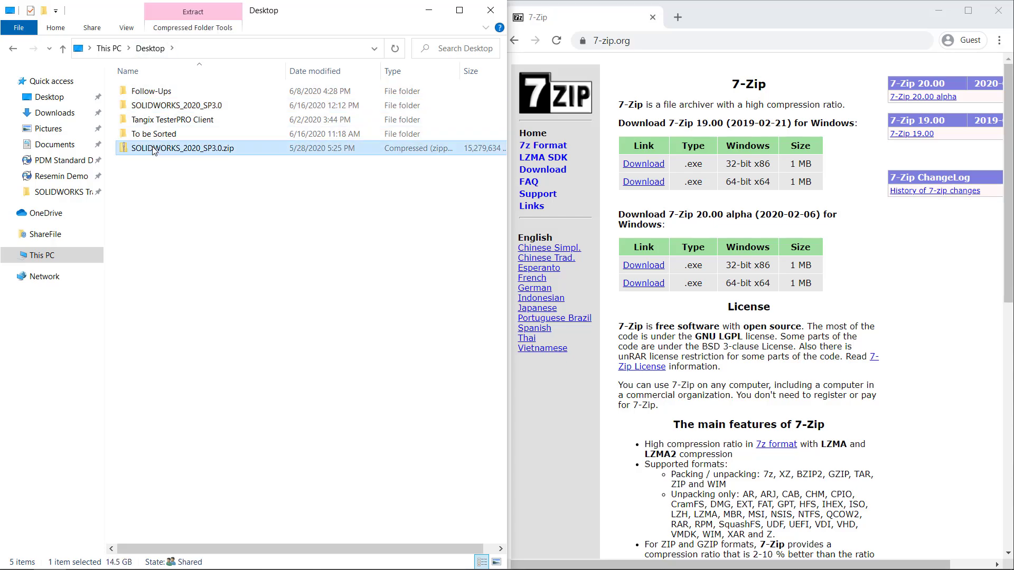
mouse_move(191, 205)
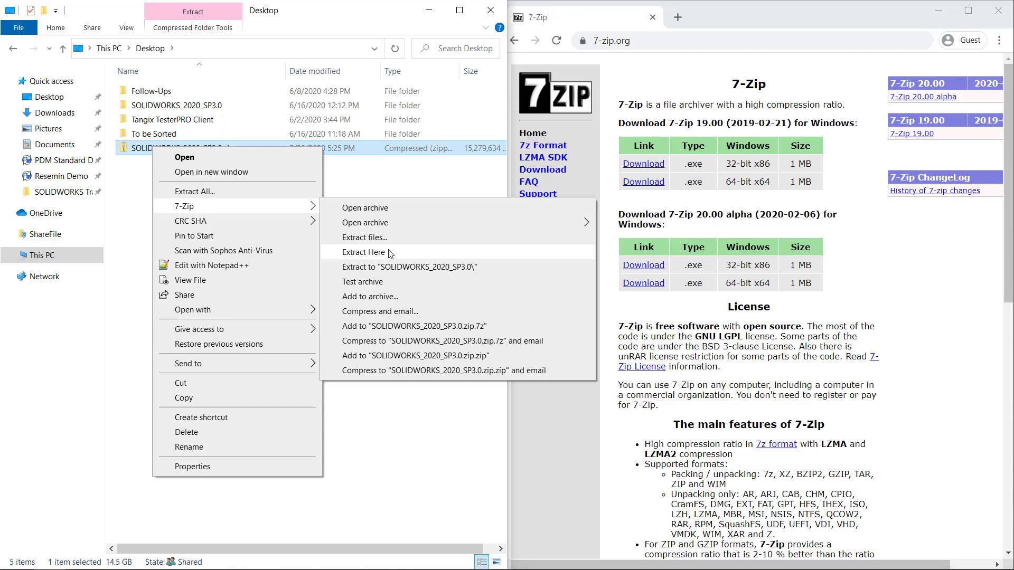
left_click(363, 196)
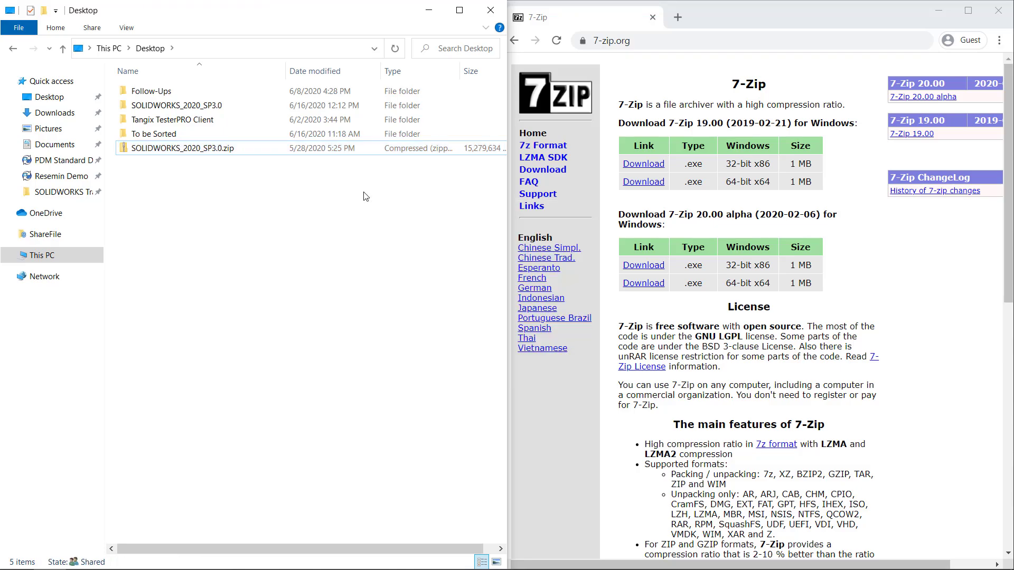
- Unblock SOLIDWORKS_2020_SP3.0.zip in Properties, then open it and copy its folder to the Desktop
right_click(199, 152)
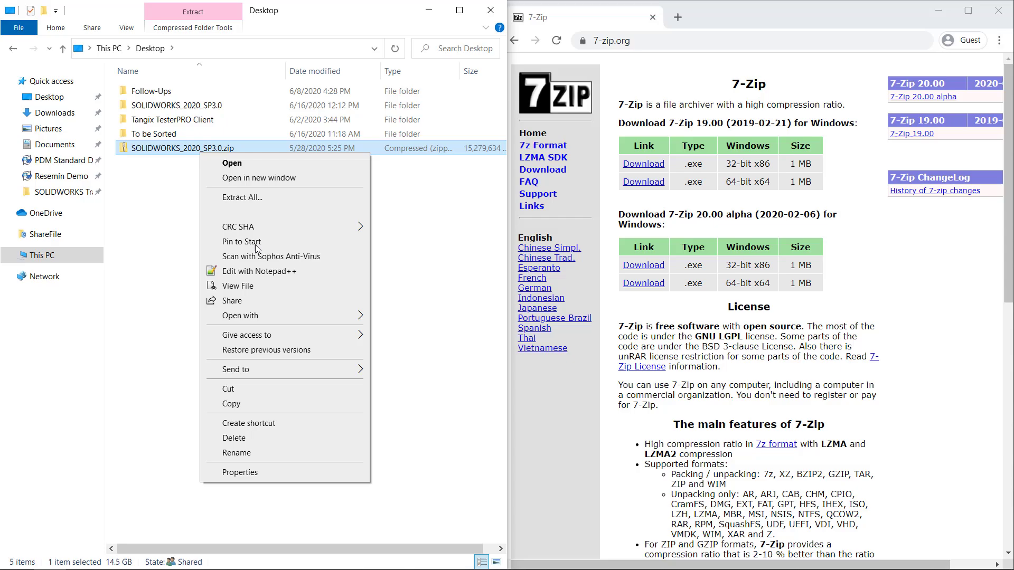
left_click(255, 475)
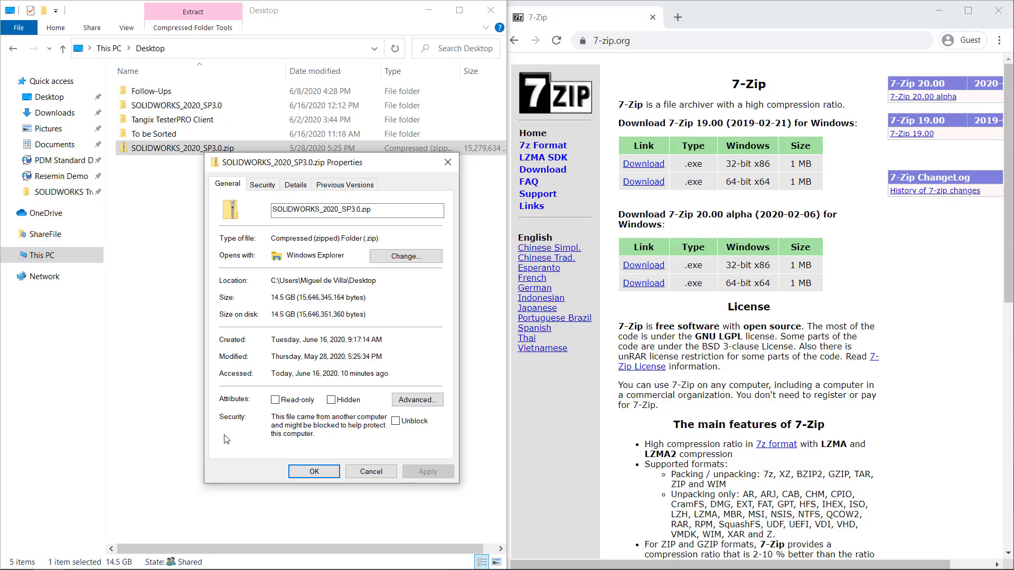
left_click(397, 421)
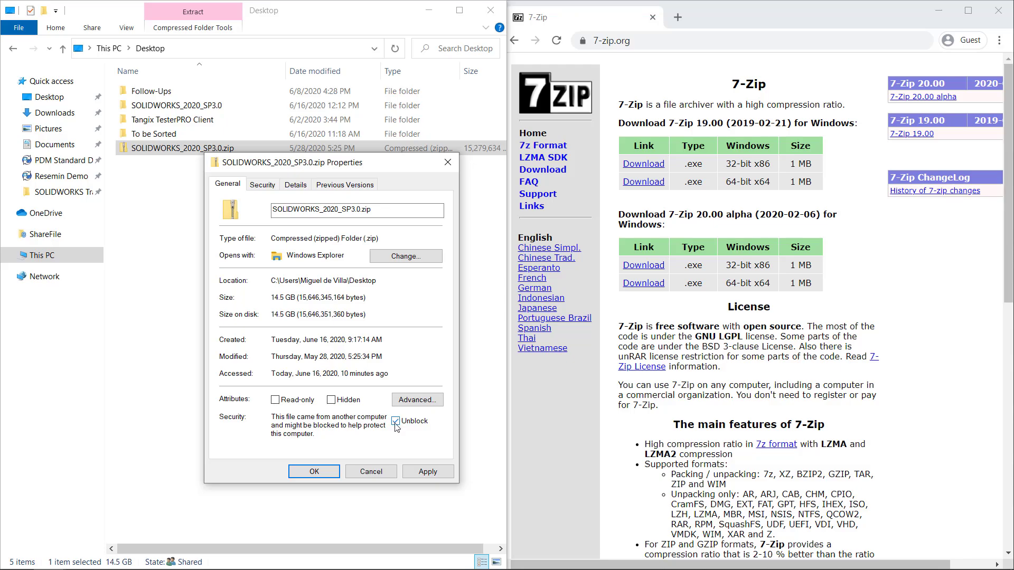
left_click(449, 163)
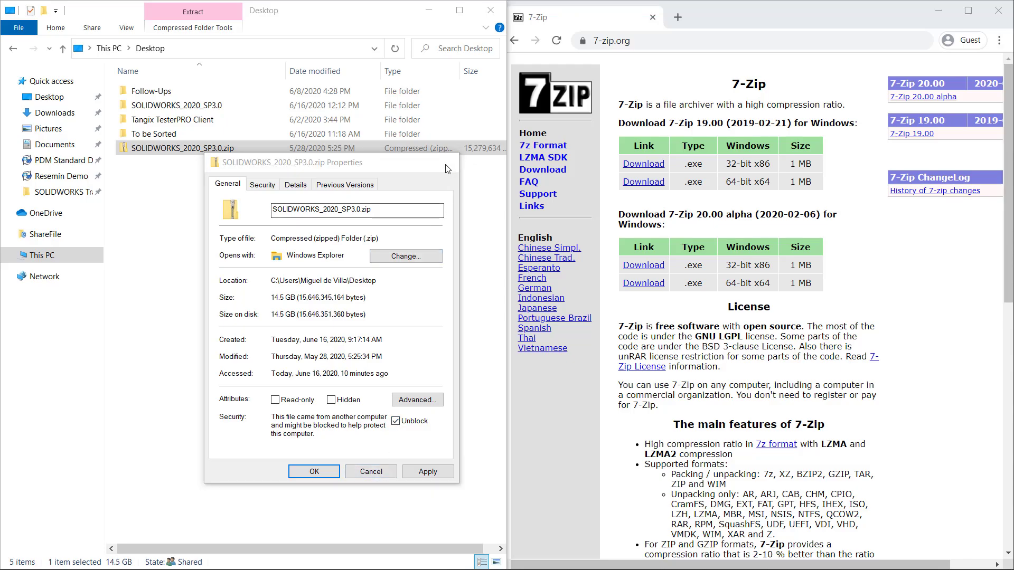
double_click(185, 150)
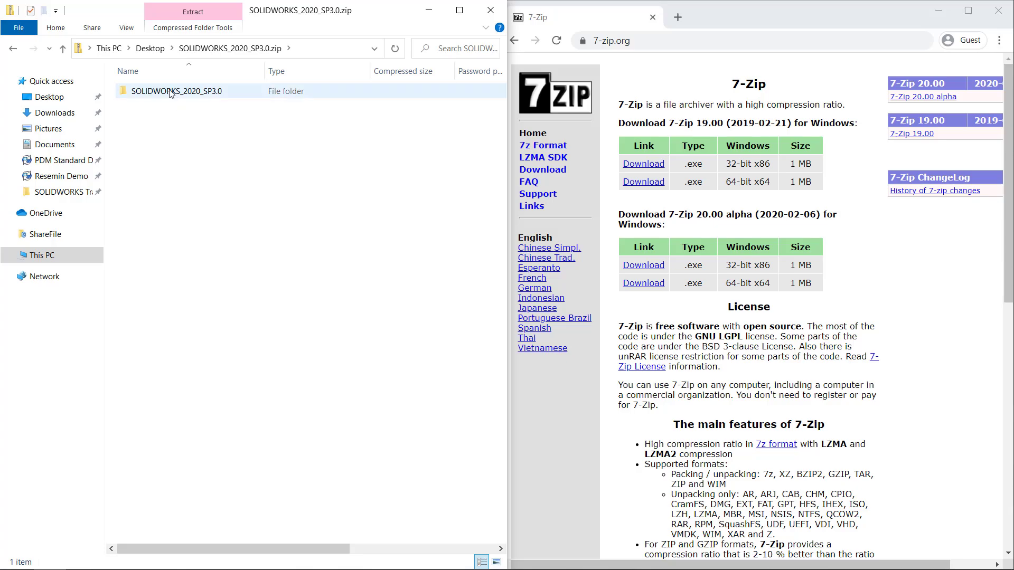
left_click_drag(170, 93, 215, 100)
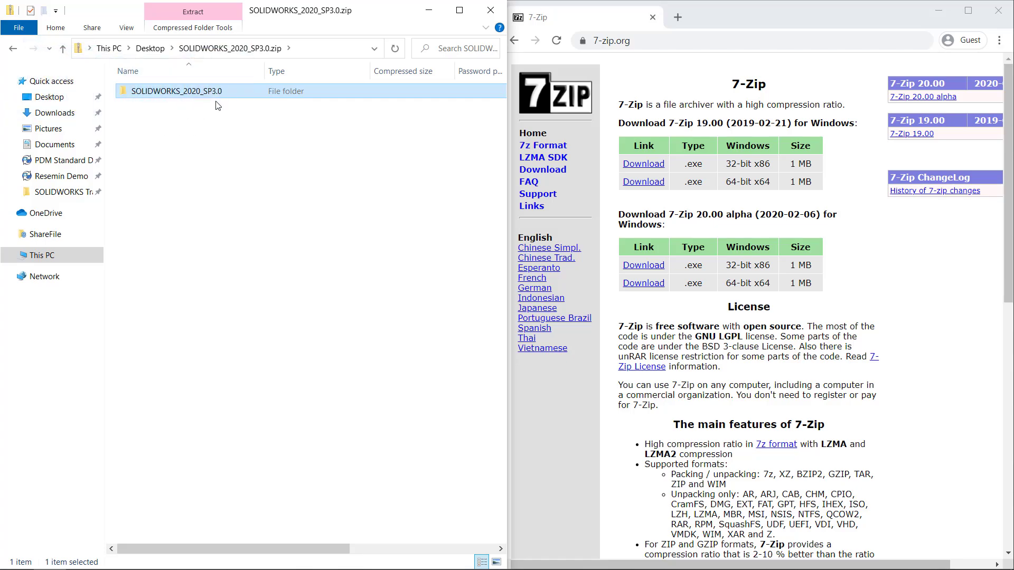
- Navigate from the Desktop to SOLIDWORKS_2020_SP3.0\sldim\lang\english\html
left_click(150, 48)
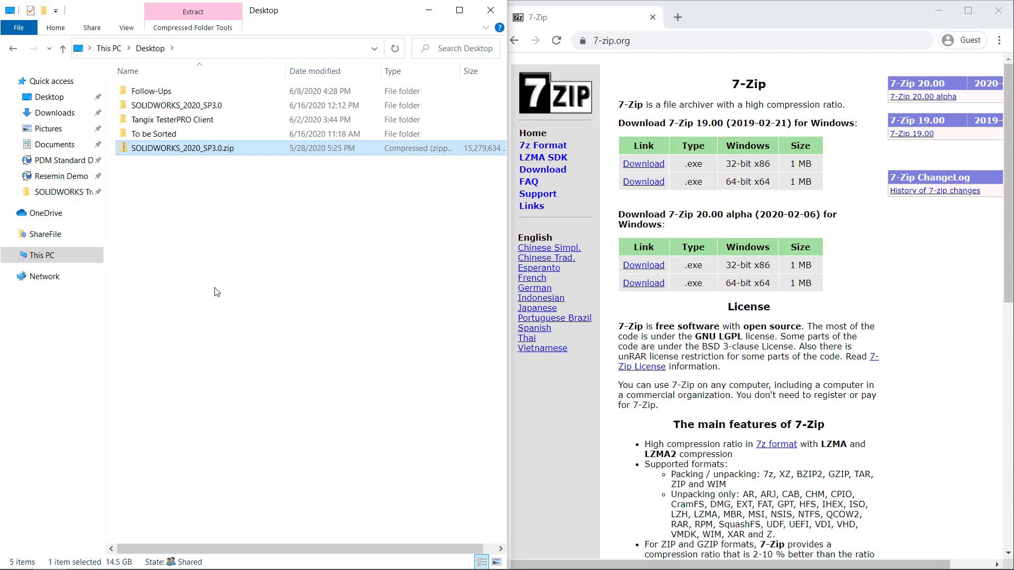
left_click(218, 107)
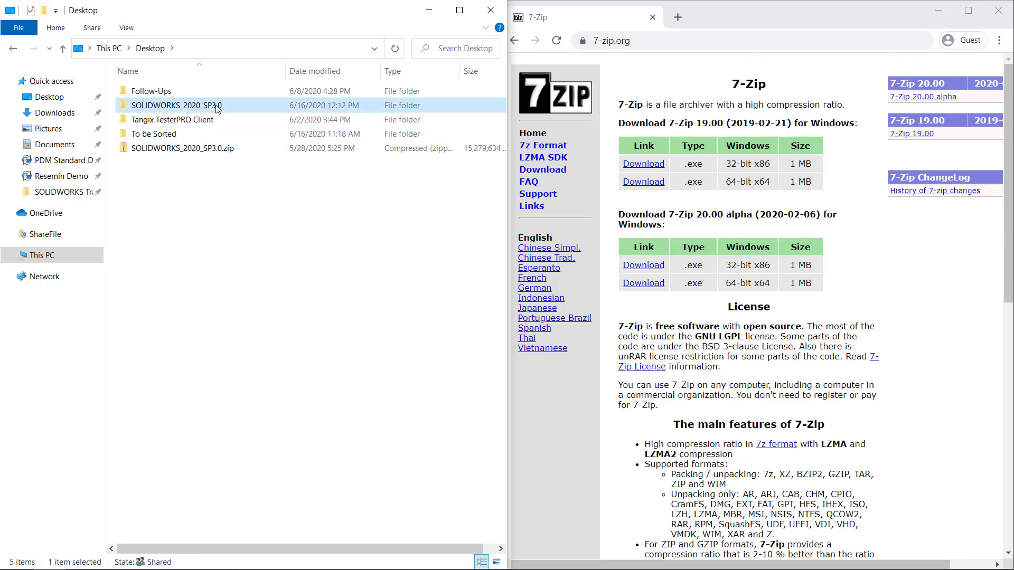
double_click(217, 108)
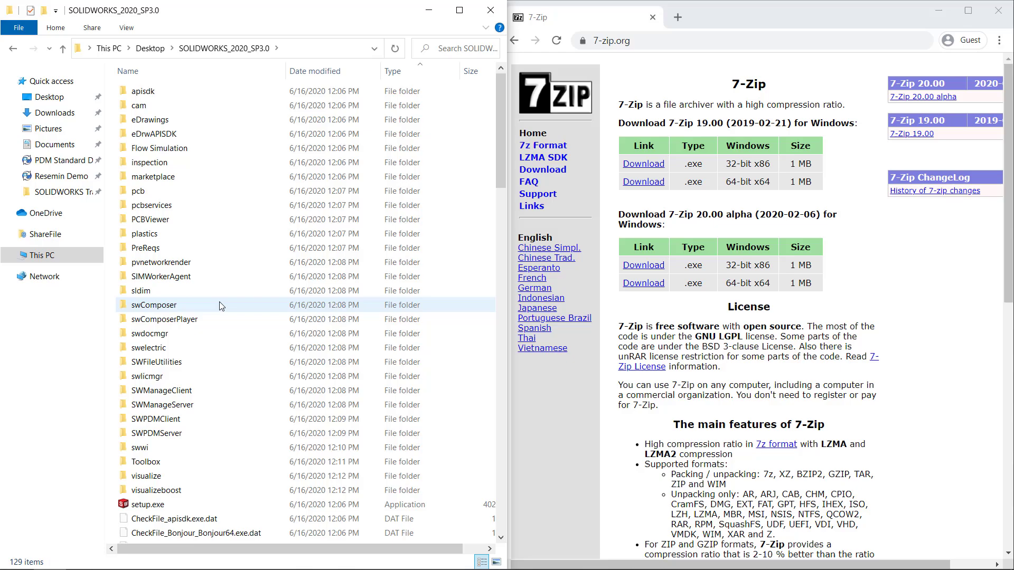
left_click(200, 295)
double_click(200, 297)
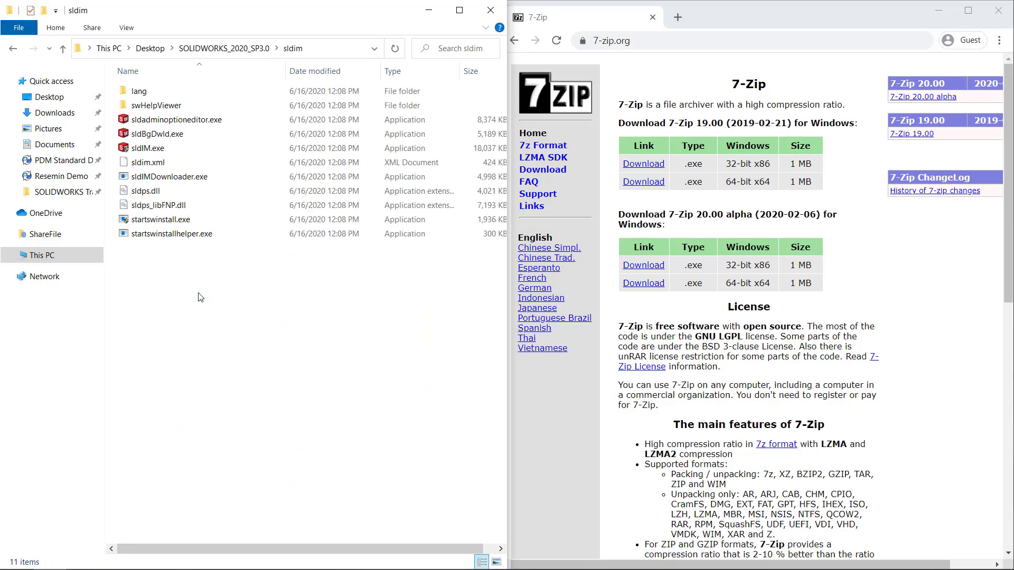
left_click(155, 92)
double_click(156, 91)
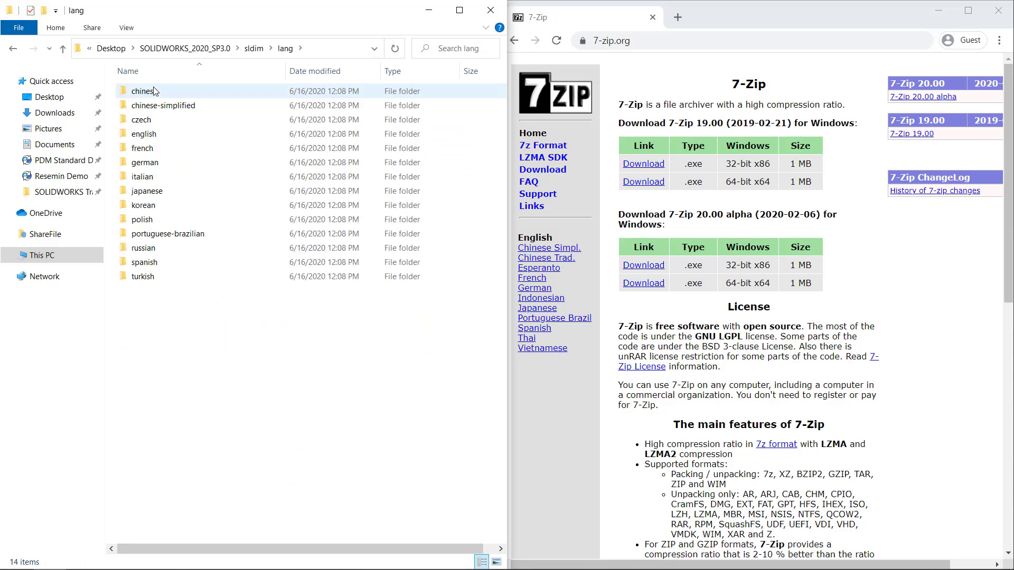
double_click(160, 142)
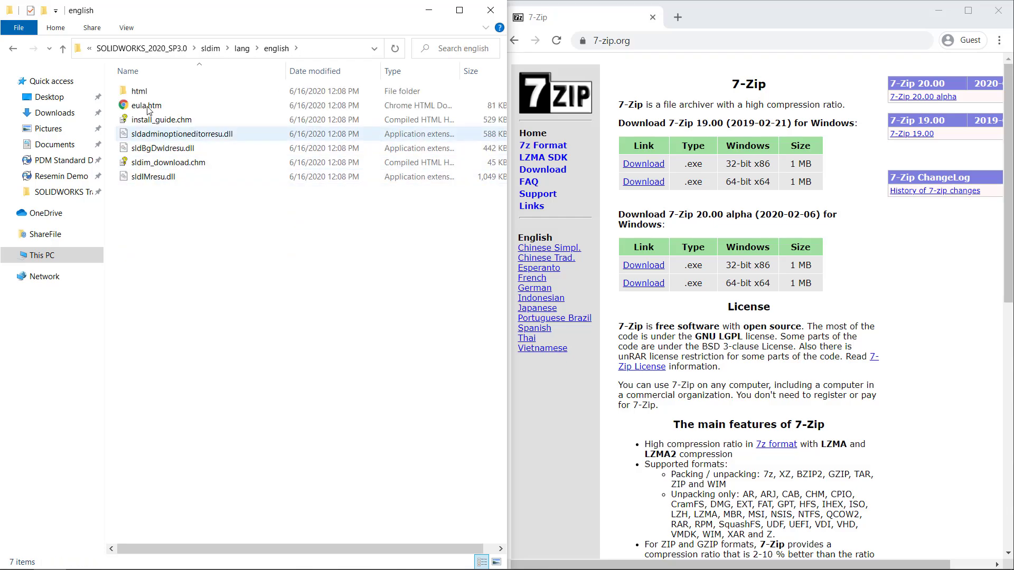
double_click(145, 91)
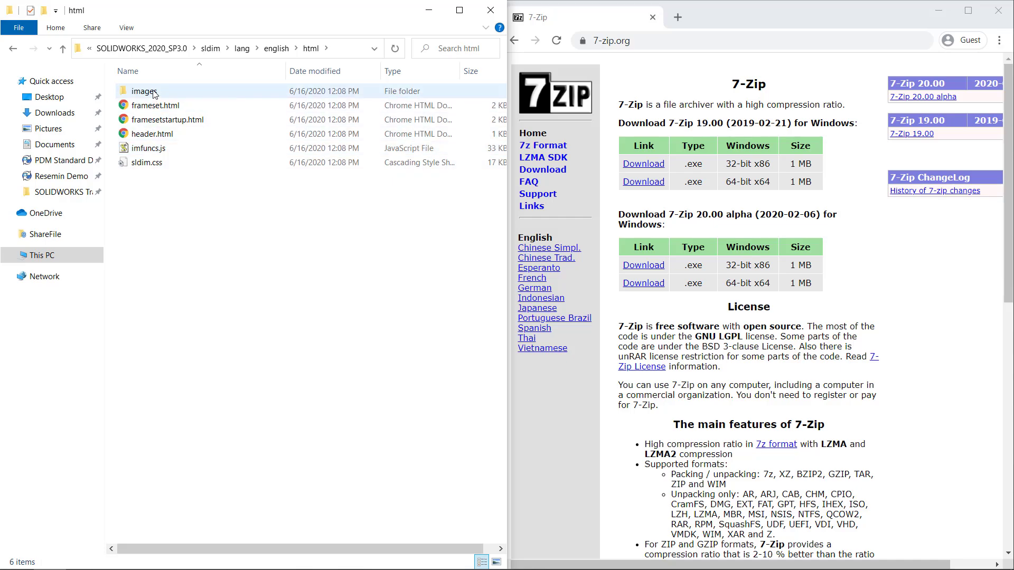
- Identify frameset.html and header.html as files needing unblocking, then clear the selection
left_click(162, 107)
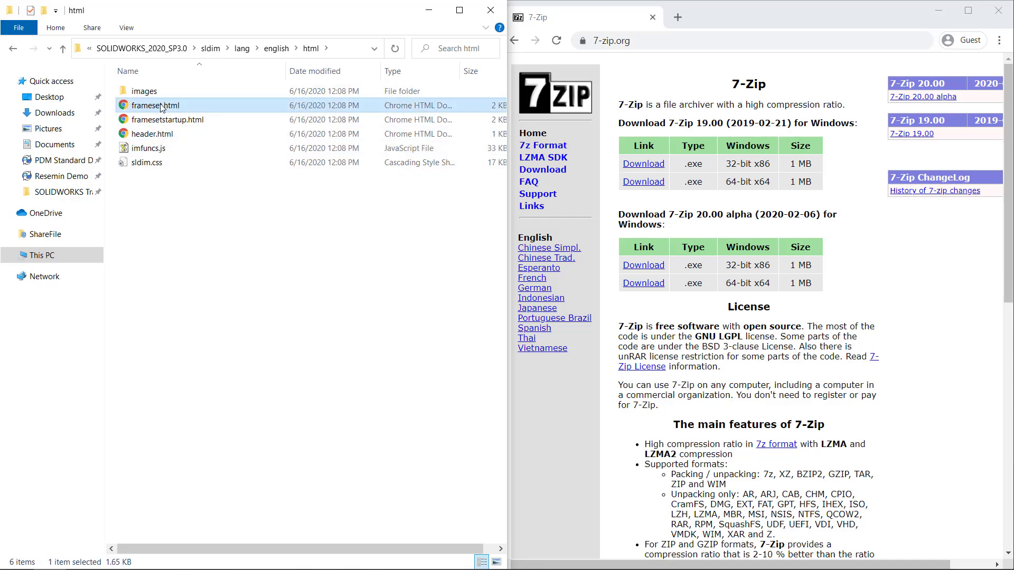
left_click(166, 135)
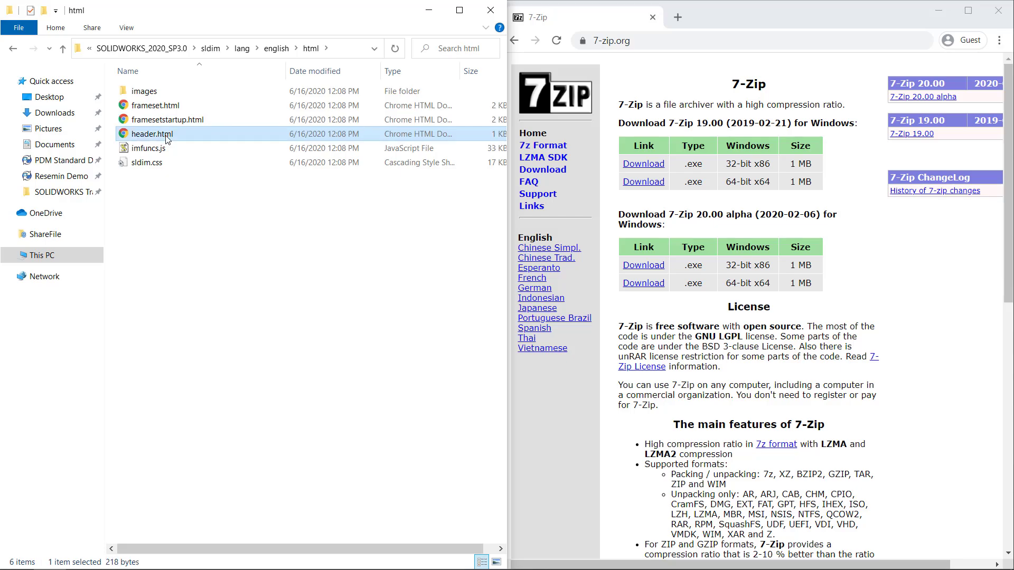
left_click(183, 219)
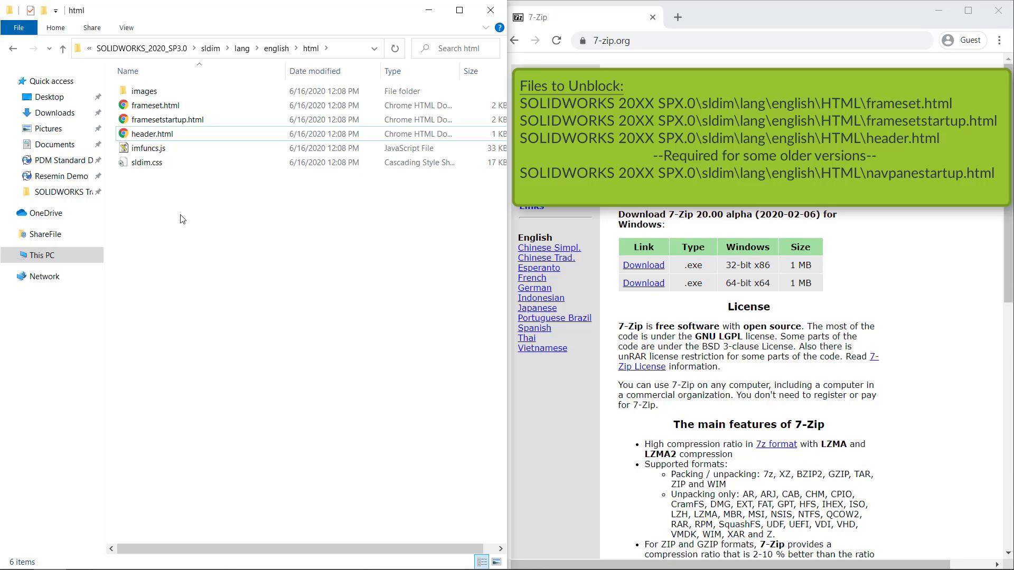
- Unblock frameset.html and framesetstartup.html through their Properties dialogs
right_click(166, 111)
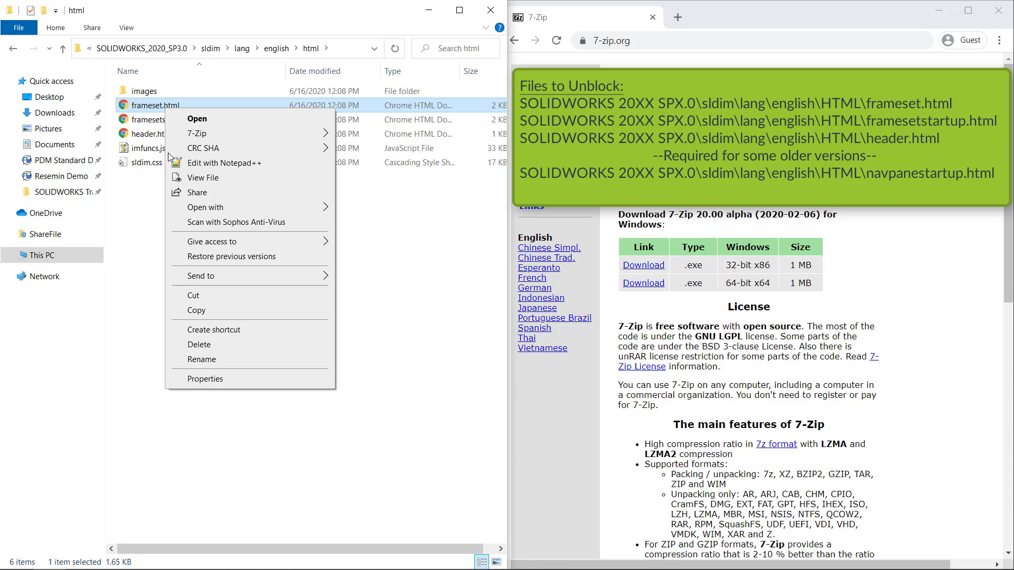
left_click(206, 383)
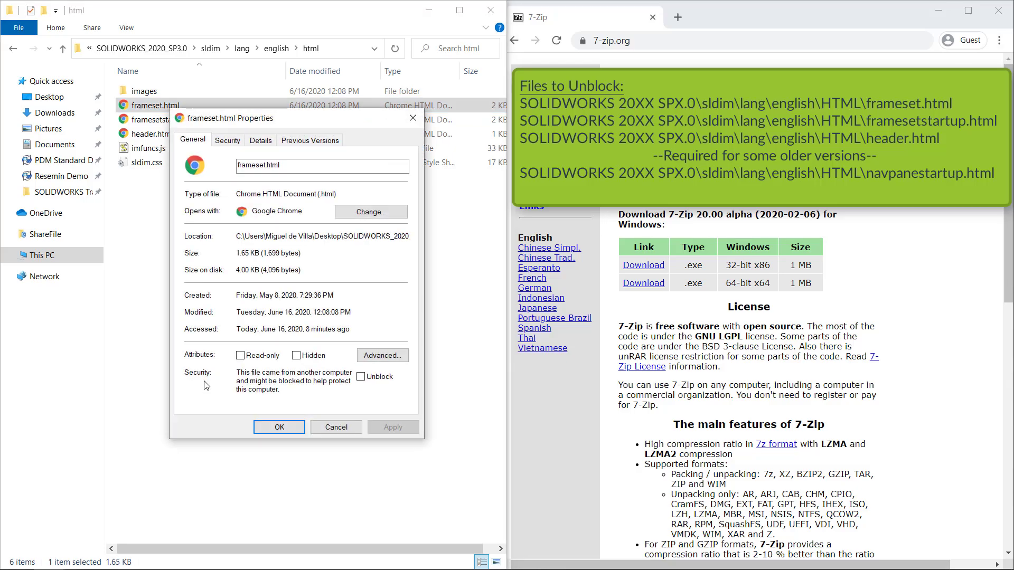
left_click(359, 379)
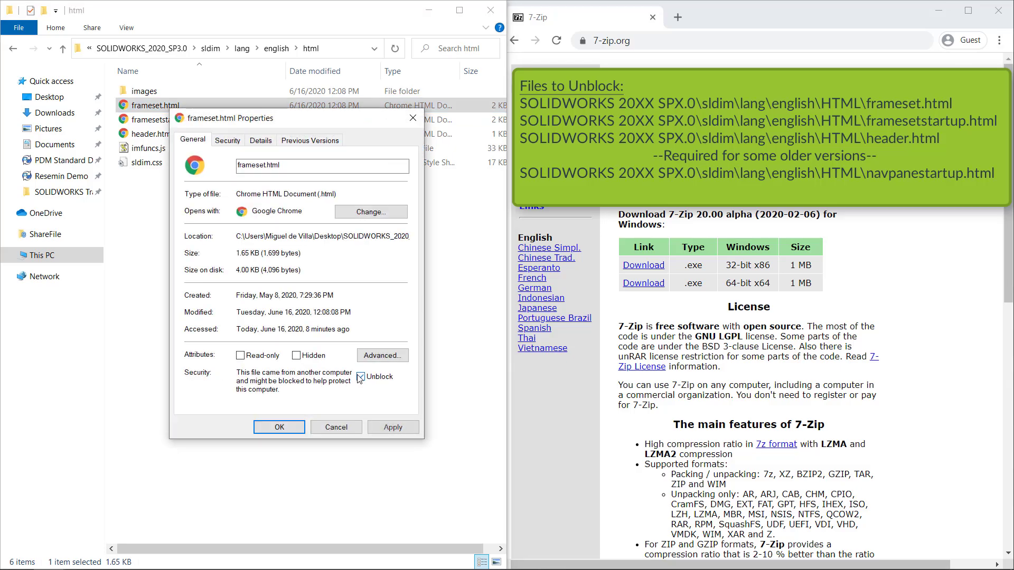
left_click(300, 422)
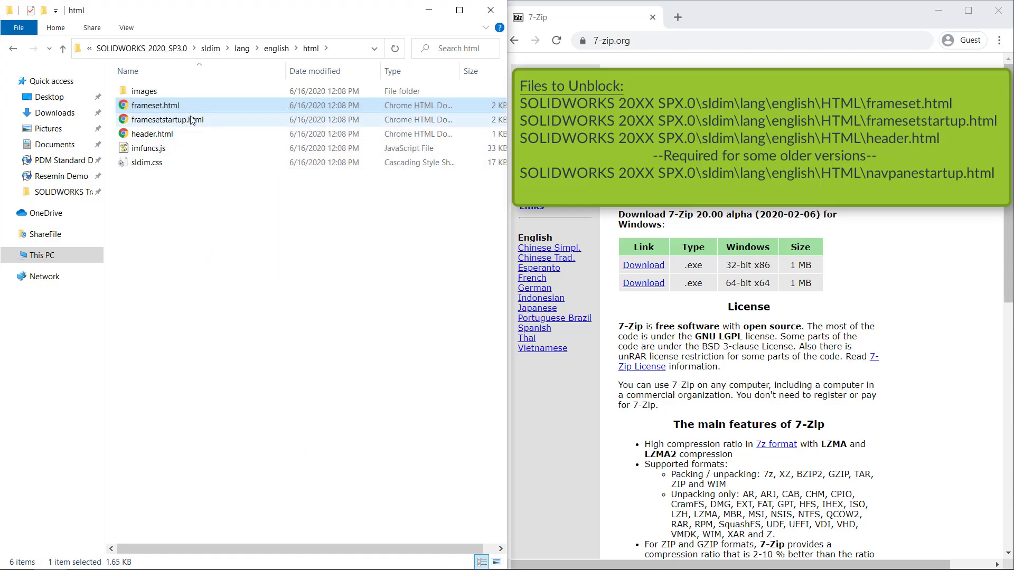
right_click(192, 120)
left_click(227, 387)
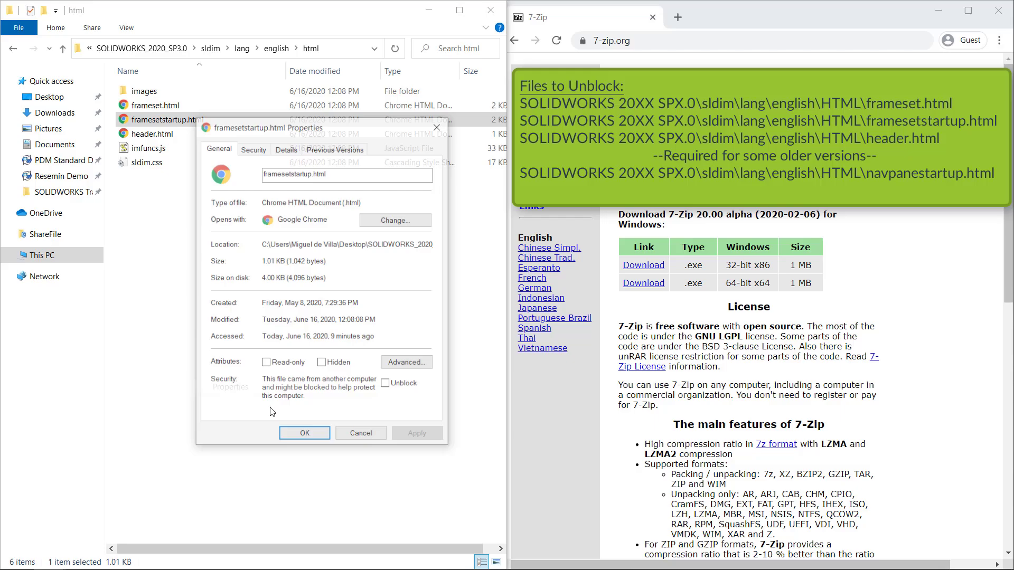
left_click(385, 384)
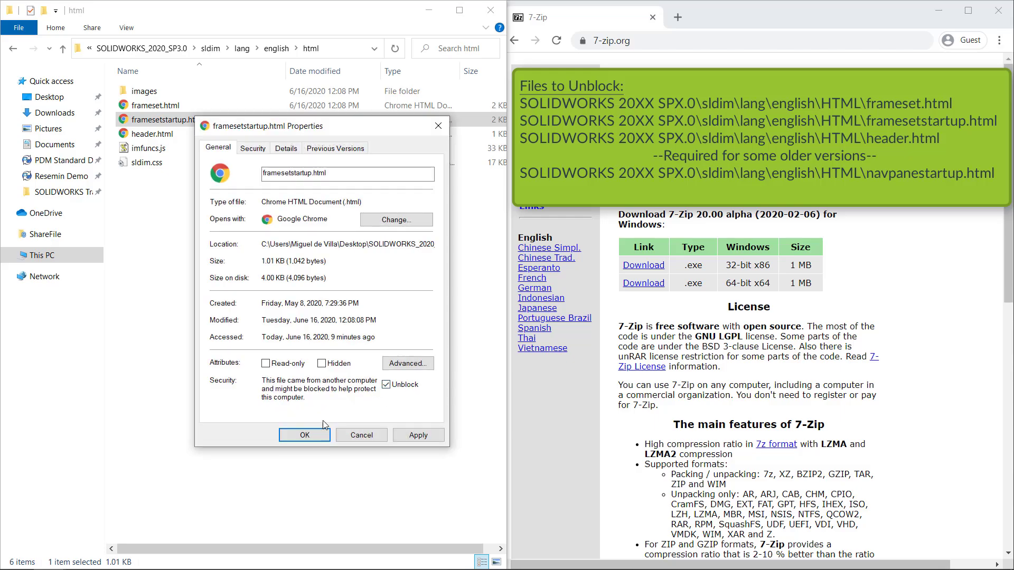
left_click(305, 434)
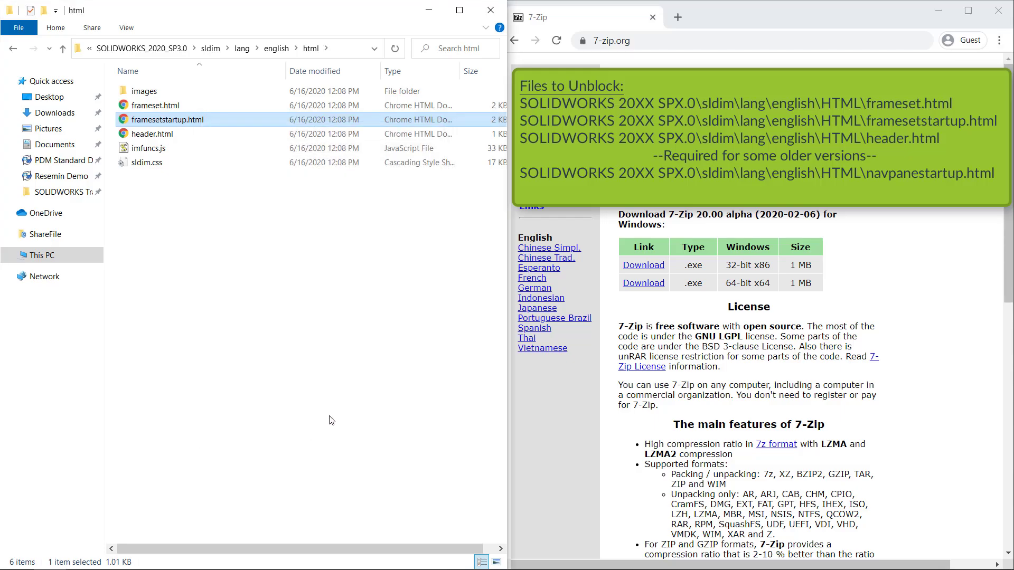
- Unblock header.html through its Properties dialog
left_click(146, 135)
right_click(145, 133)
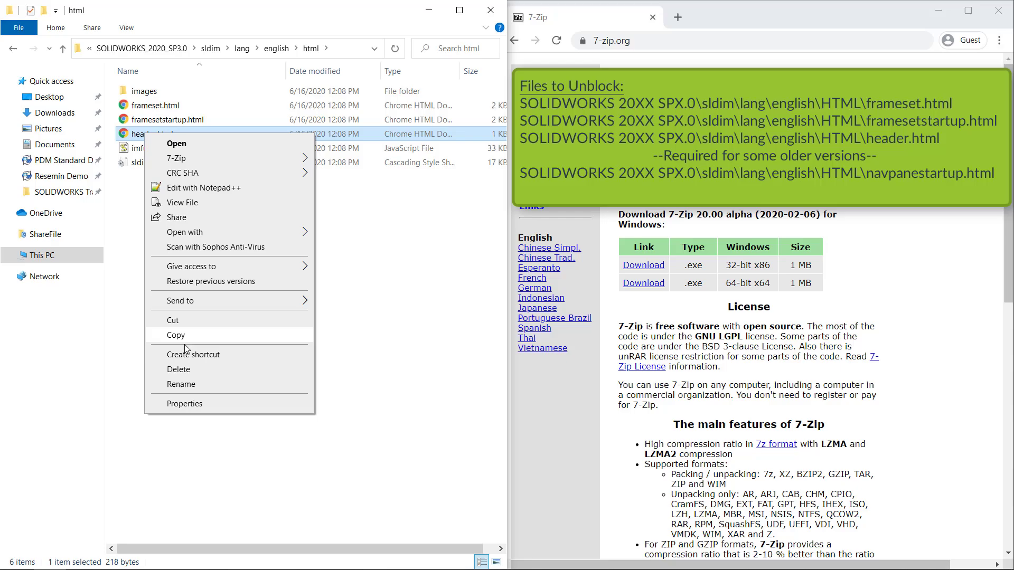
left_click(194, 403)
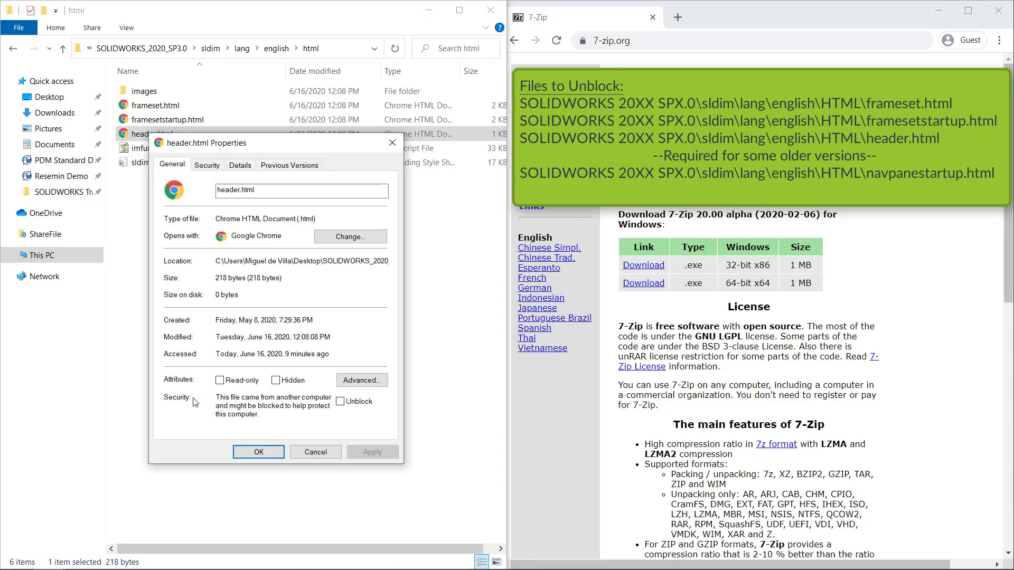
left_click(341, 401)
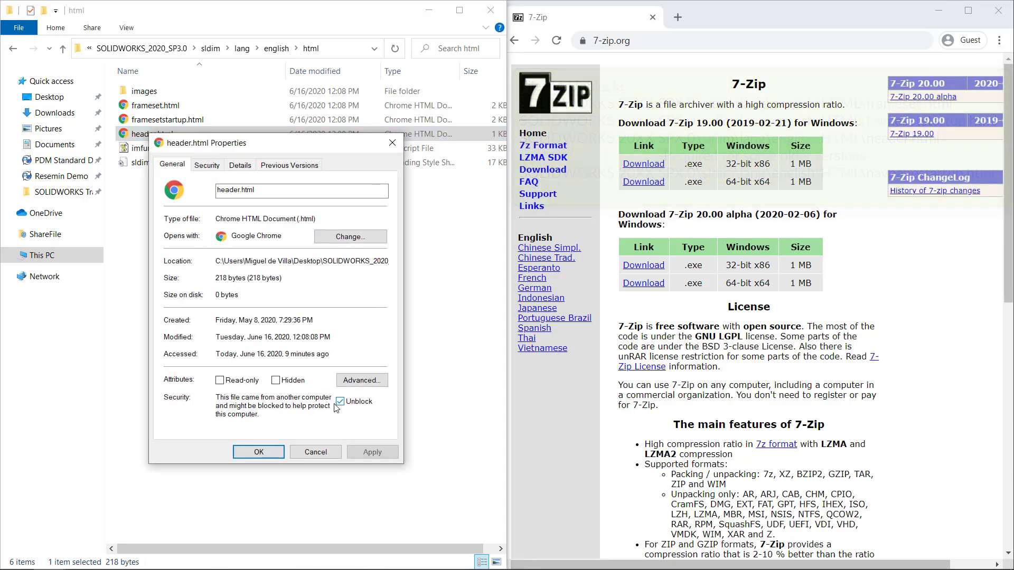
left_click(265, 453)
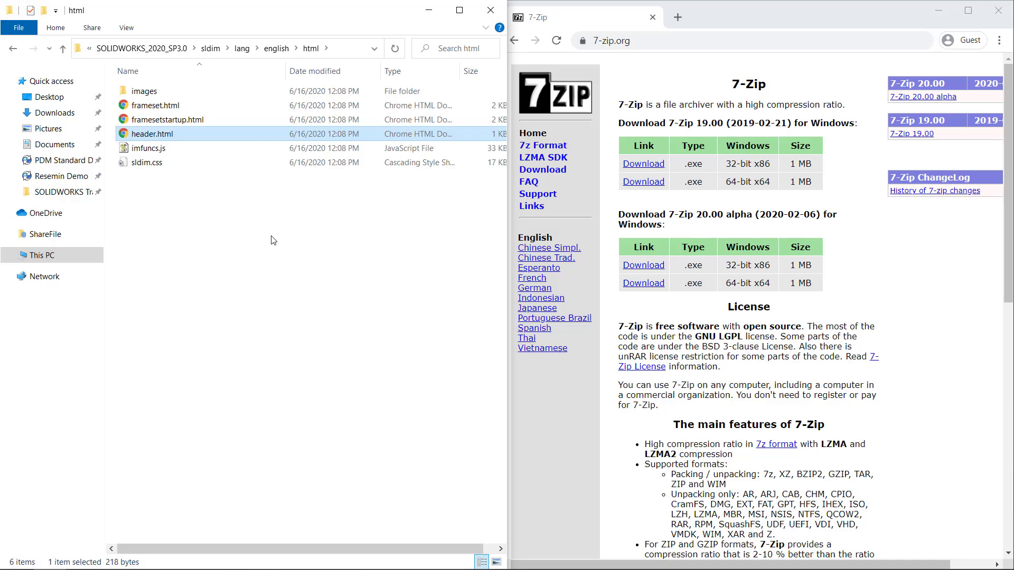
- Return to the SOLIDWORKS_2020_SP3.0 folder and launch setup.exe
left_click(141, 48)
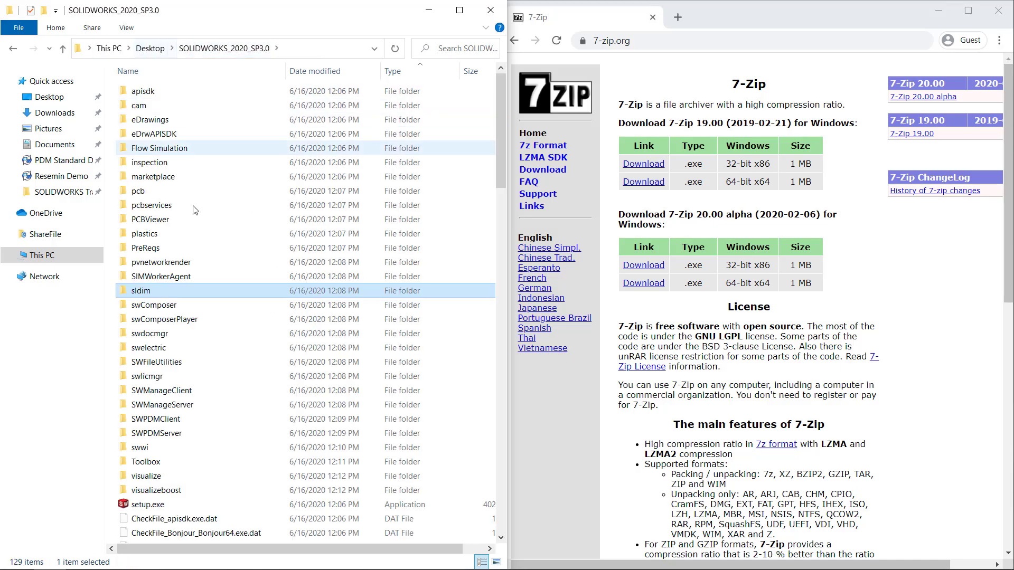
left_click(158, 506)
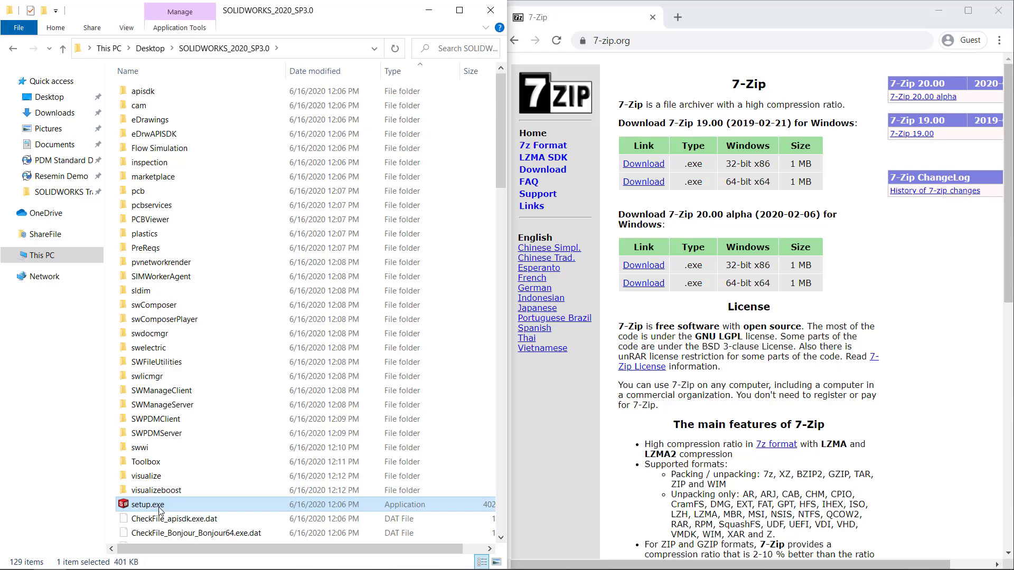
double_click(158, 506)
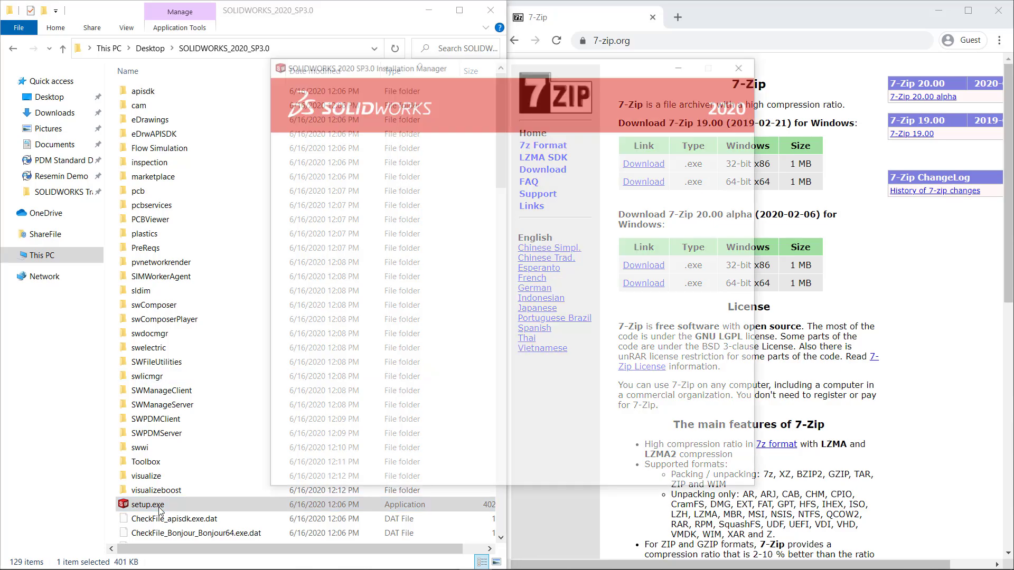